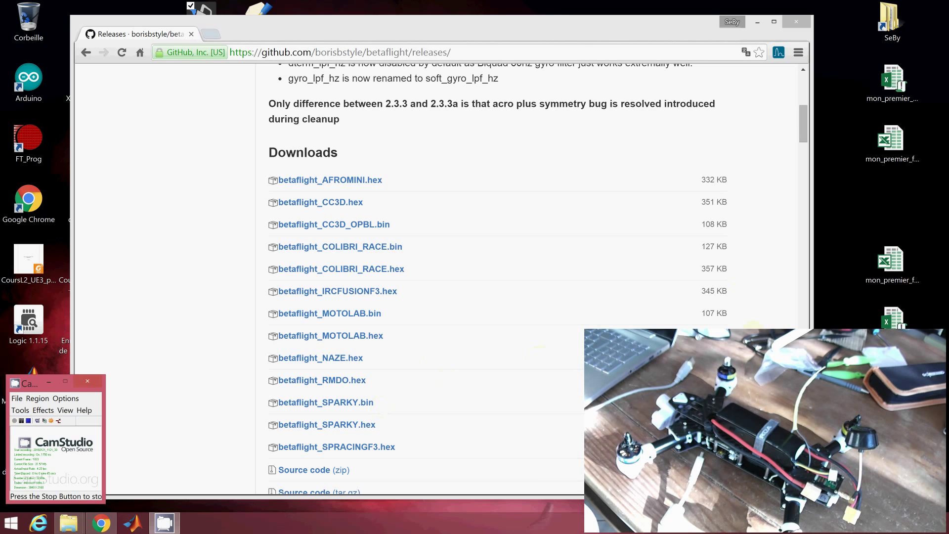
Step: Switch from the Betaflight releases page to OpenPilot GCS and start a firmware Rescue of the flight controller over USB
mouse_move(802, 105)
mouse_down()
mouse_move(801, 85)
mouse_move(797, 122)
mouse_up()
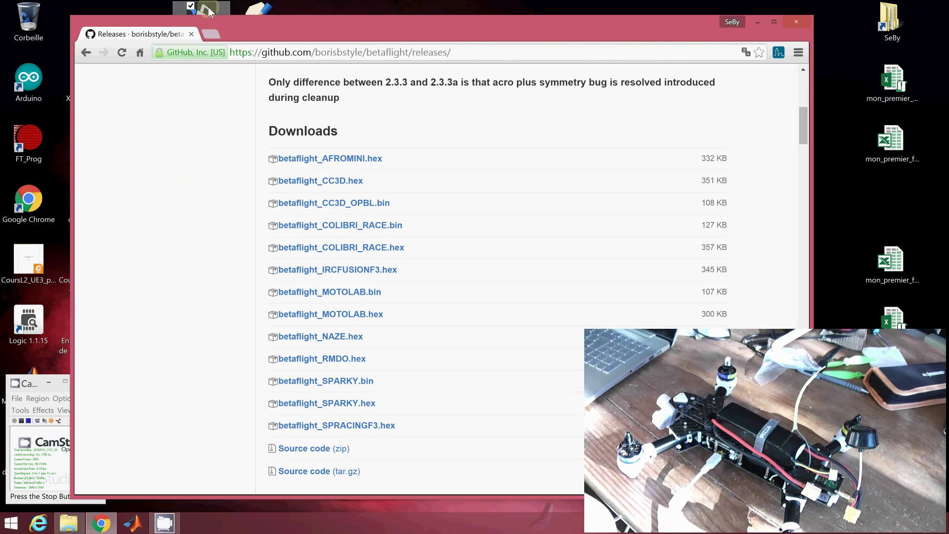
drag(250, 37, 289, 86)
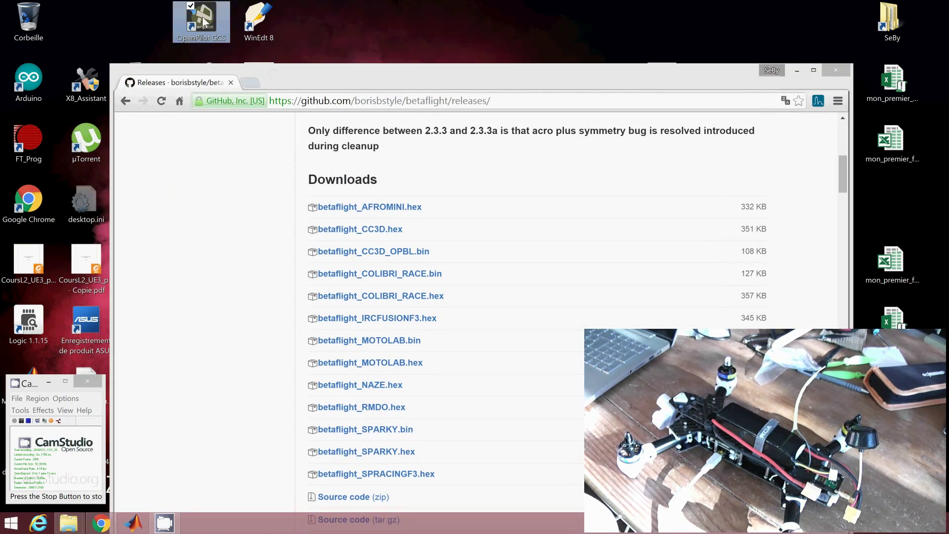
double_click(202, 22)
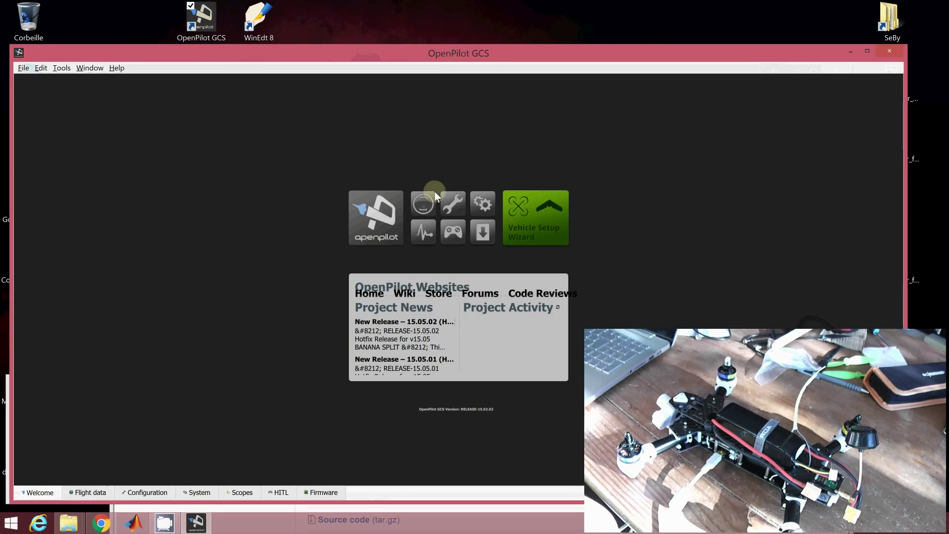
click(482, 232)
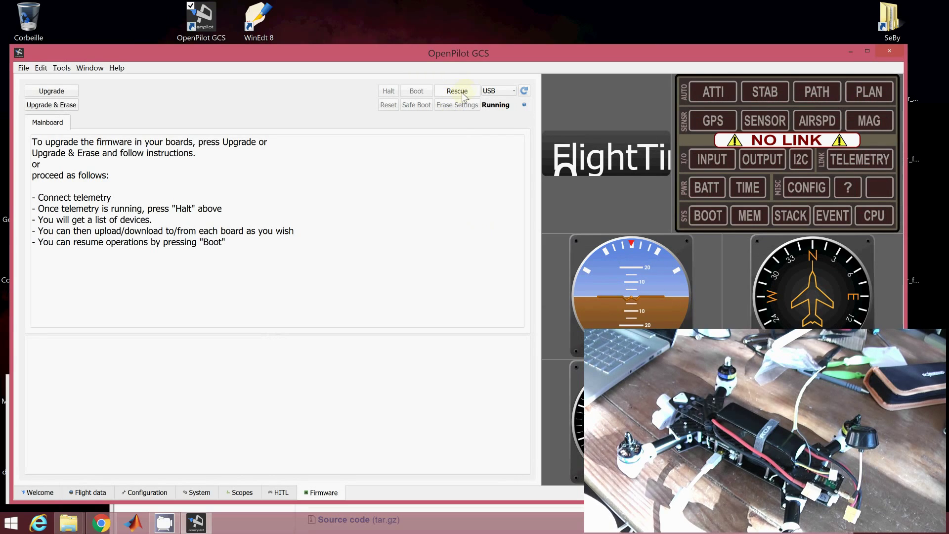
click(461, 93)
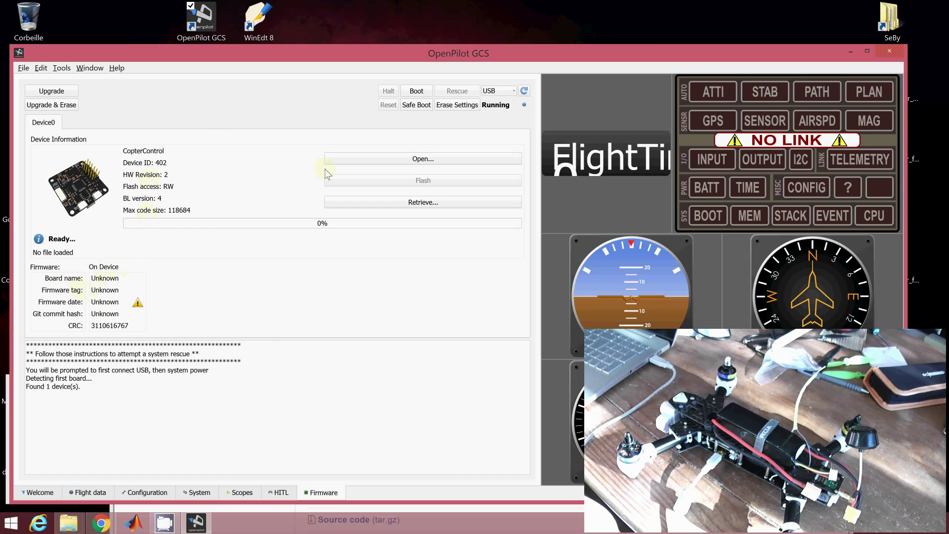
Step: Start choosing a firmware file for the CopterControl board and browse to the personal folder under Utilisateurs on Data1 (D:)
click(395, 161)
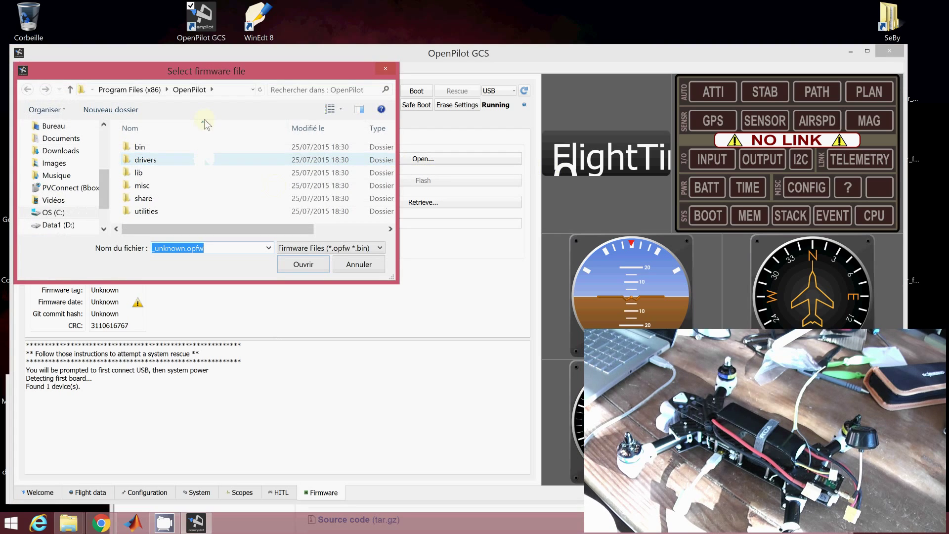
click(59, 225)
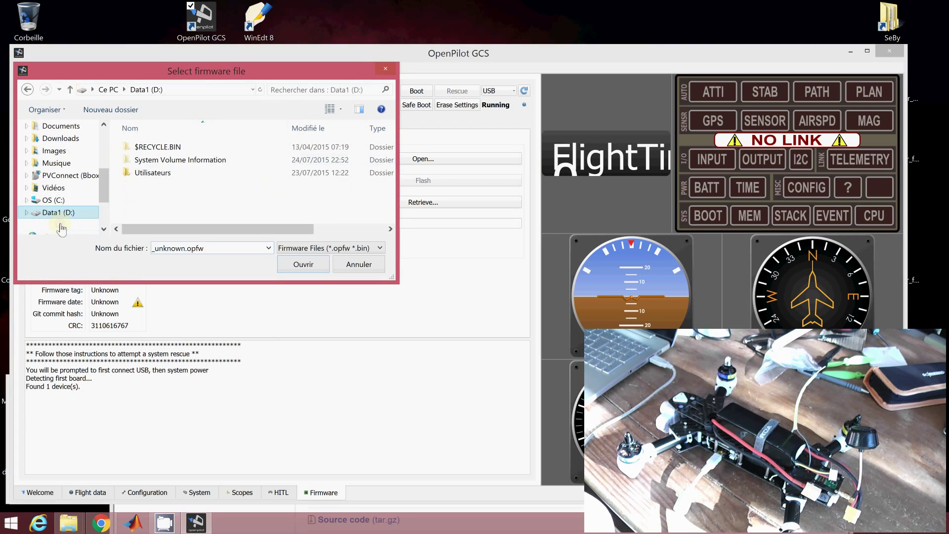
double_click(147, 173)
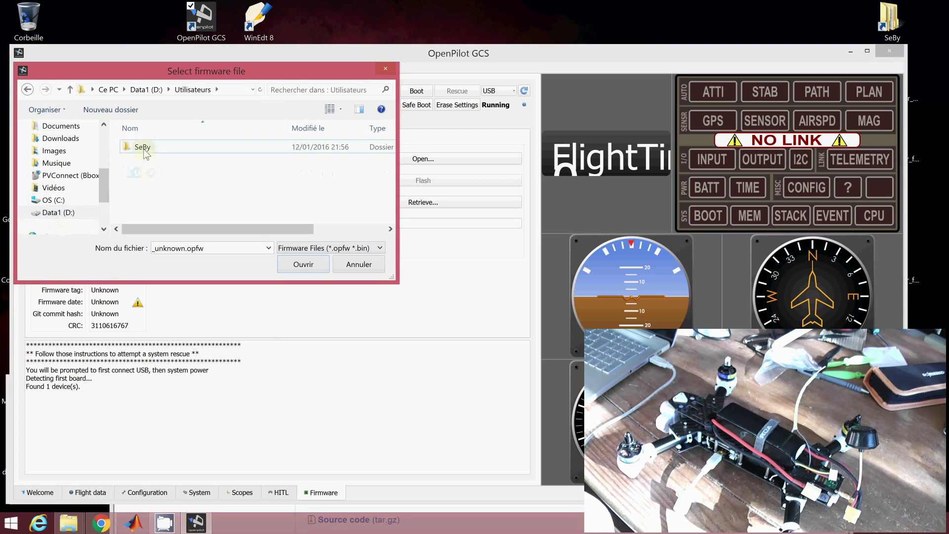
click(143, 151)
double_click(143, 148)
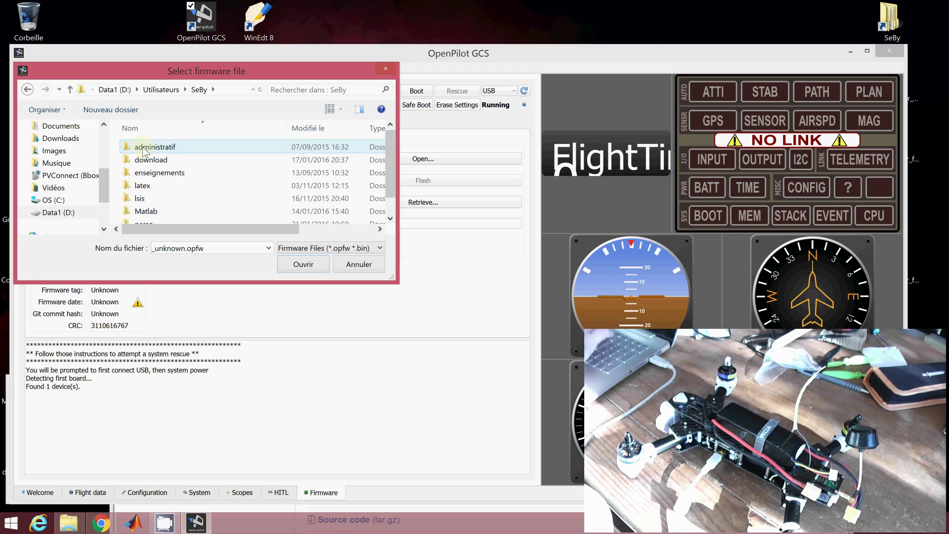
key(BackSpace)
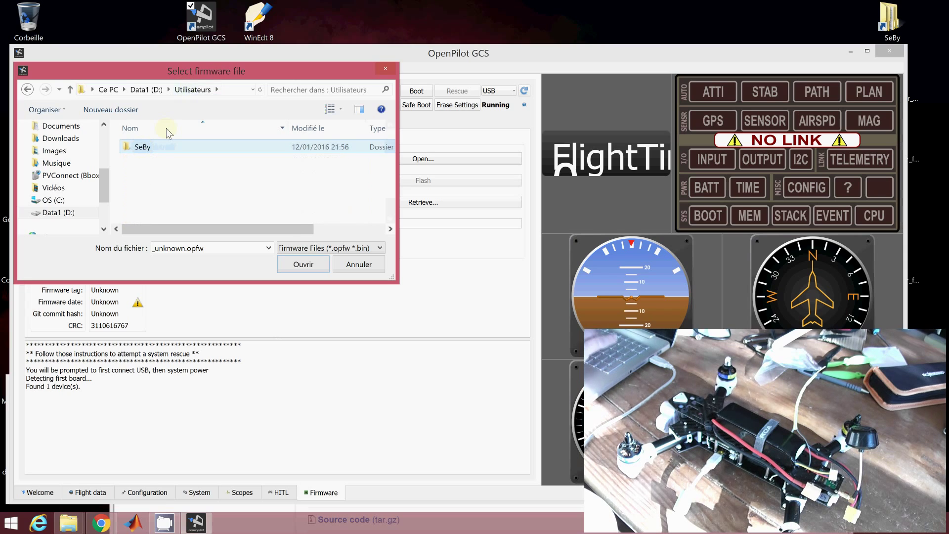
key(Return)
click(153, 148)
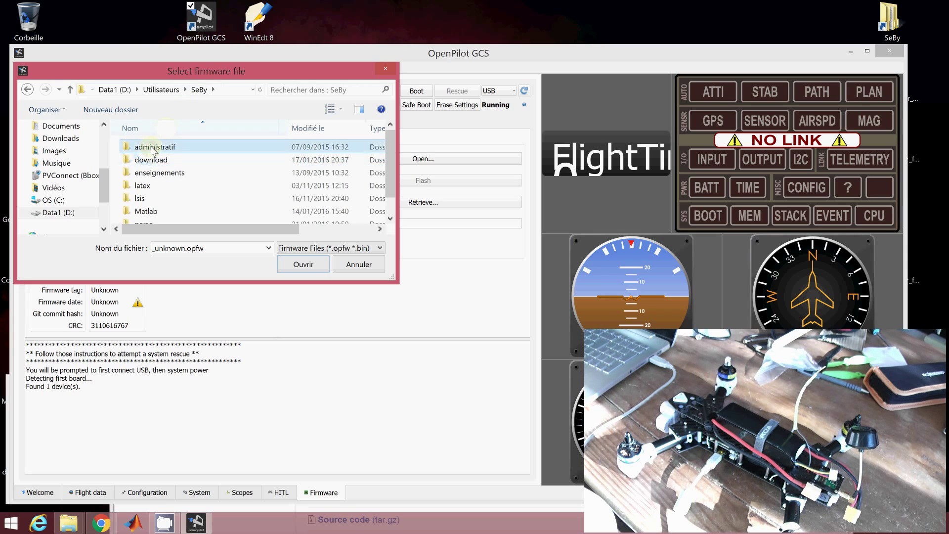
Step: Browse to the ROA Parkour 280 folder inside perso > quadcopters
key(p)
key(Return)
key(q)
key(Return)
key(r)
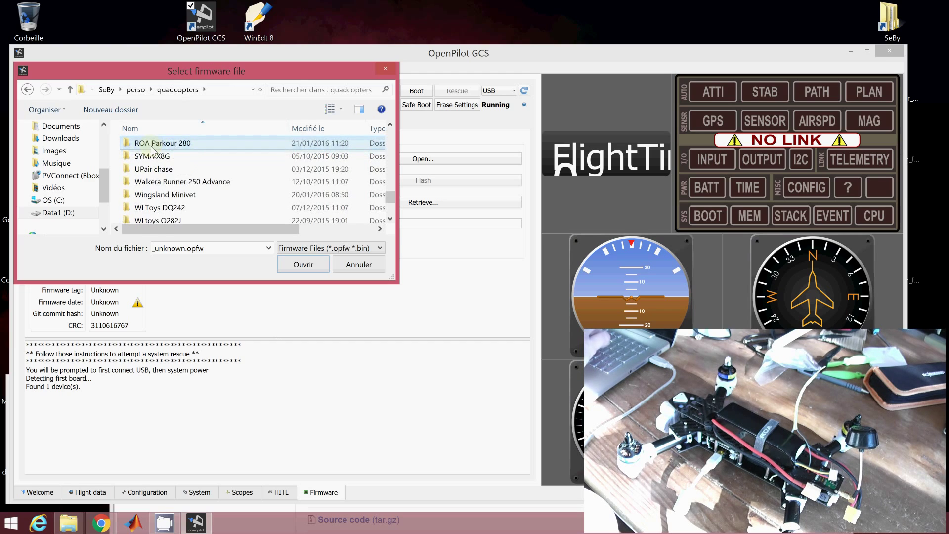
key(Return)
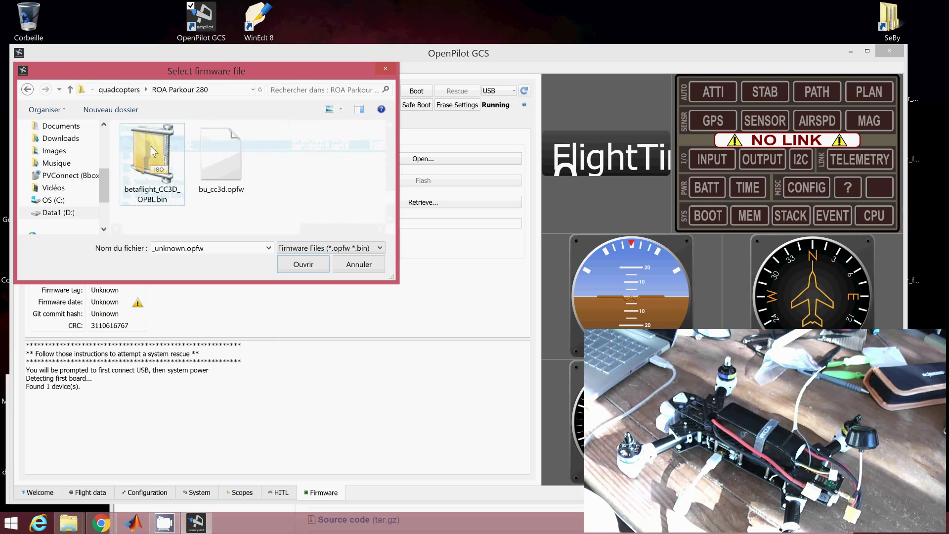
Step: Load betaflight_CC3D_OPBL.bin, flash it to the CopterControl board and close OpenPilot GCS
click(152, 199)
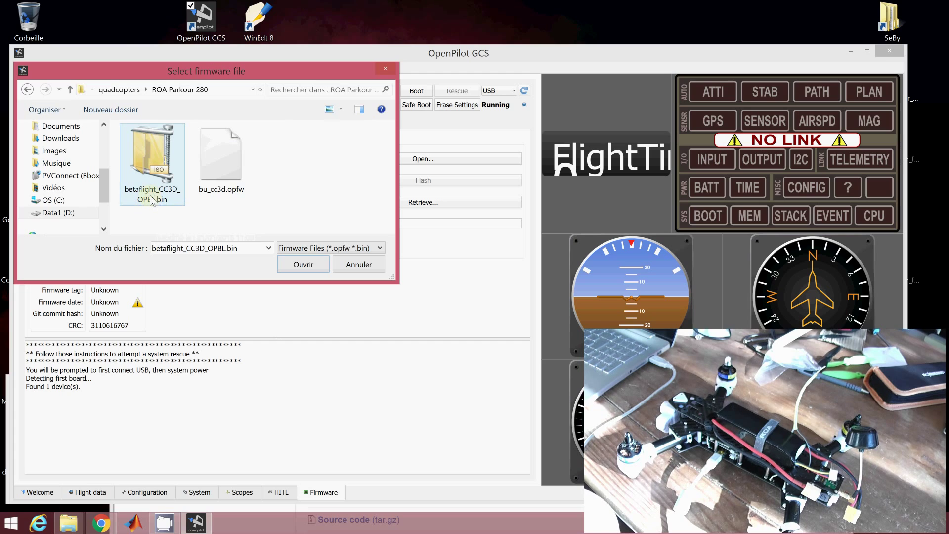
click(312, 265)
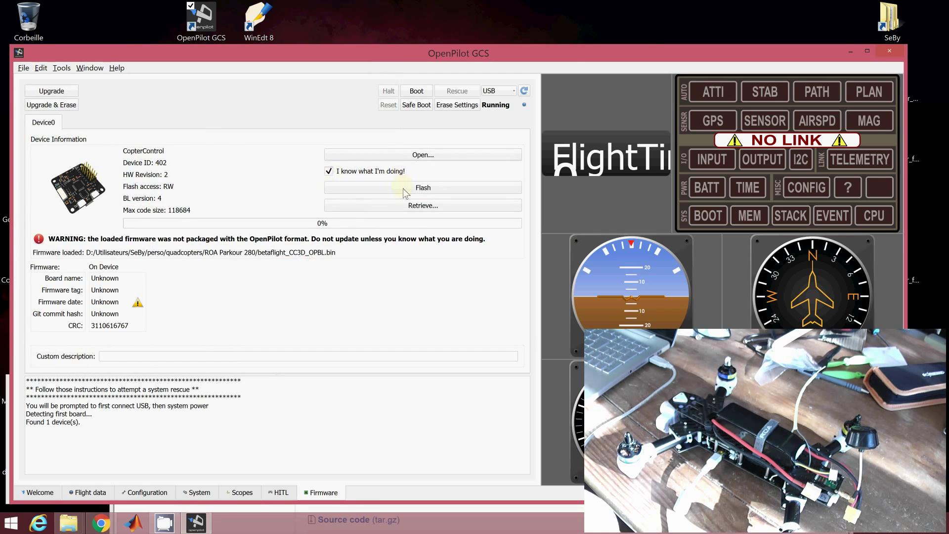
click(405, 191)
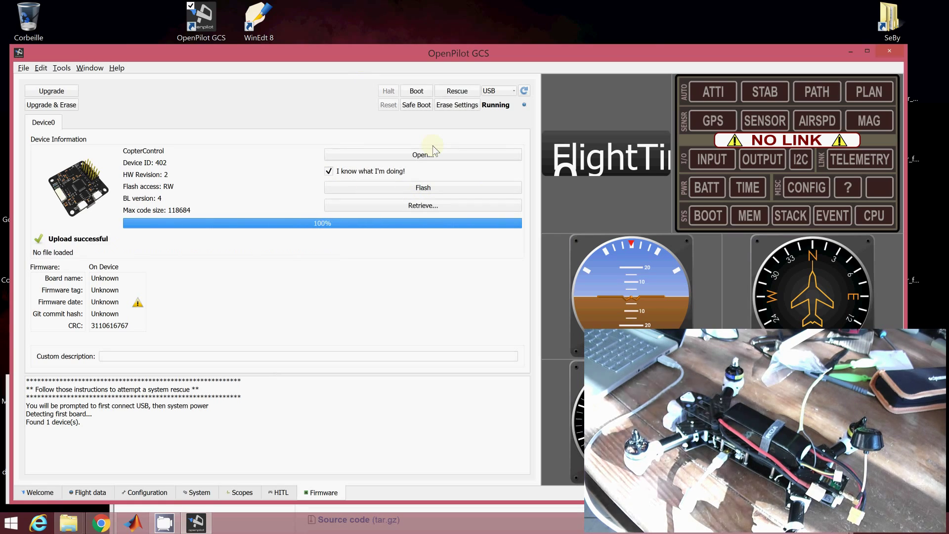
click(891, 48)
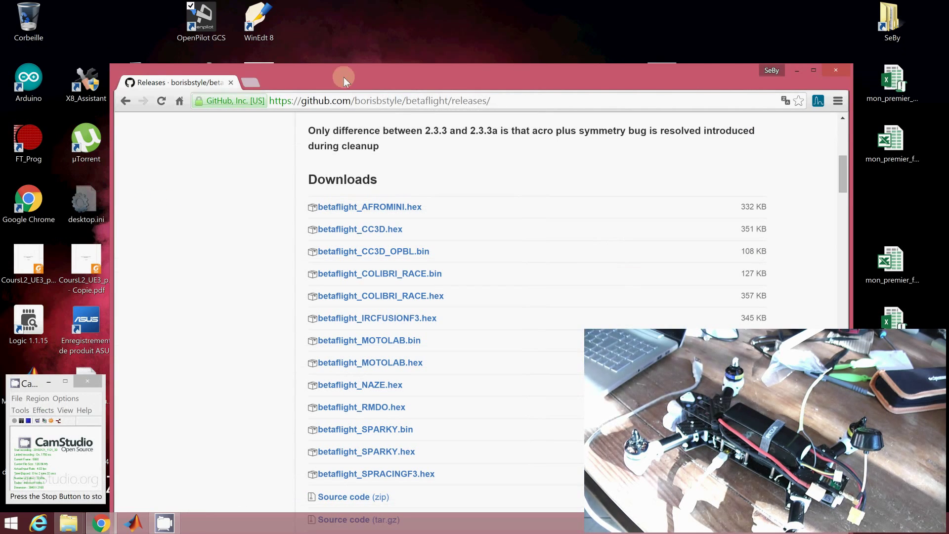
Step: Launch the Cleanflight configurator from Chrome's installed apps and connect to the flight controller on COM6 at 115200 baud
click(264, 83)
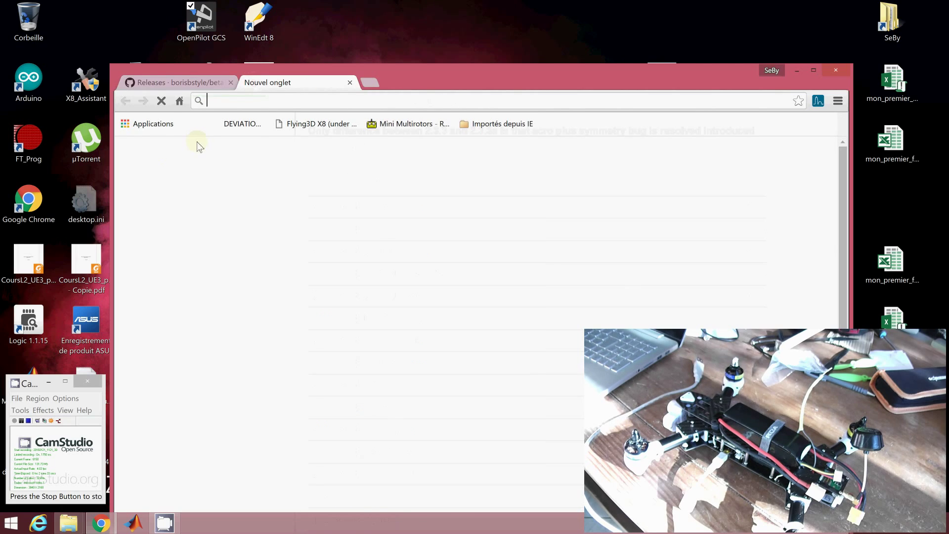
click(146, 126)
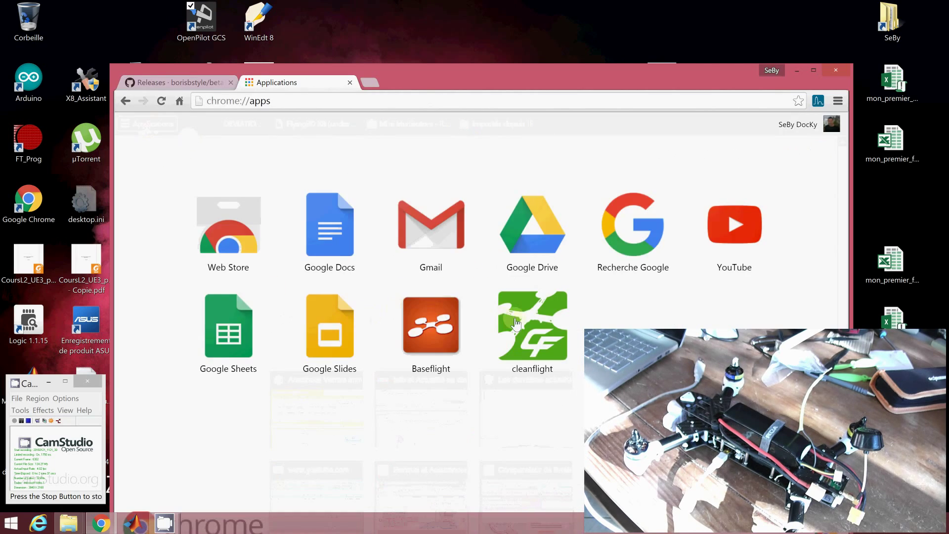
click(515, 324)
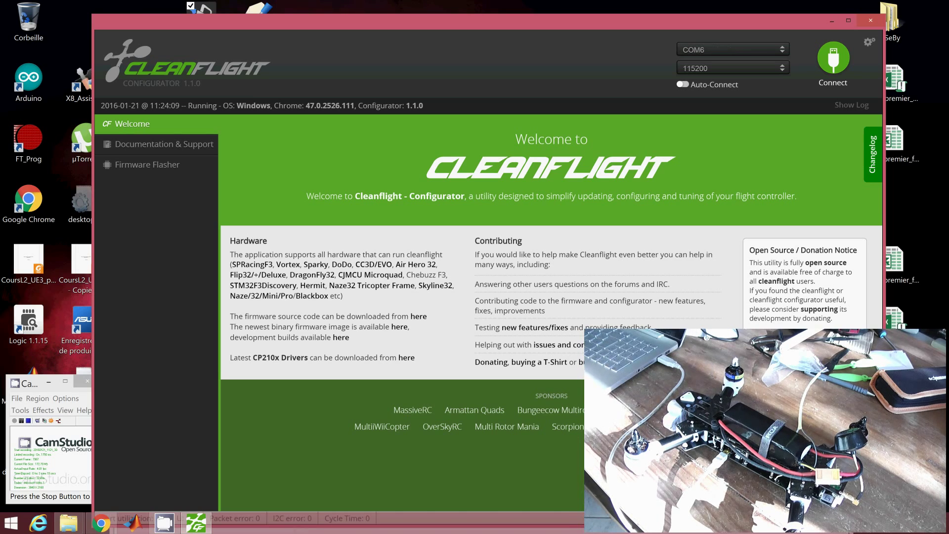
click(834, 58)
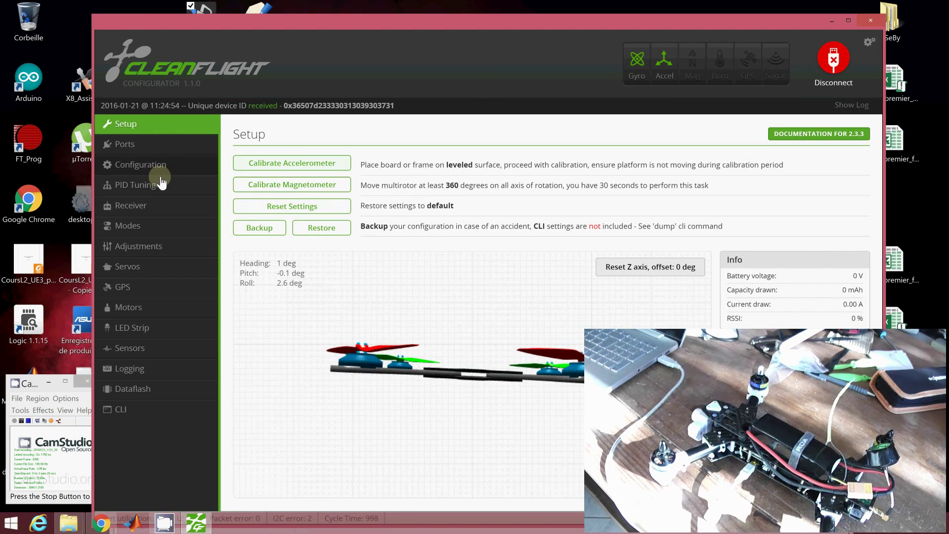
Step: Review the mixer, ESC/motor features and remaining options in the flight controller's Configuration settings
click(140, 168)
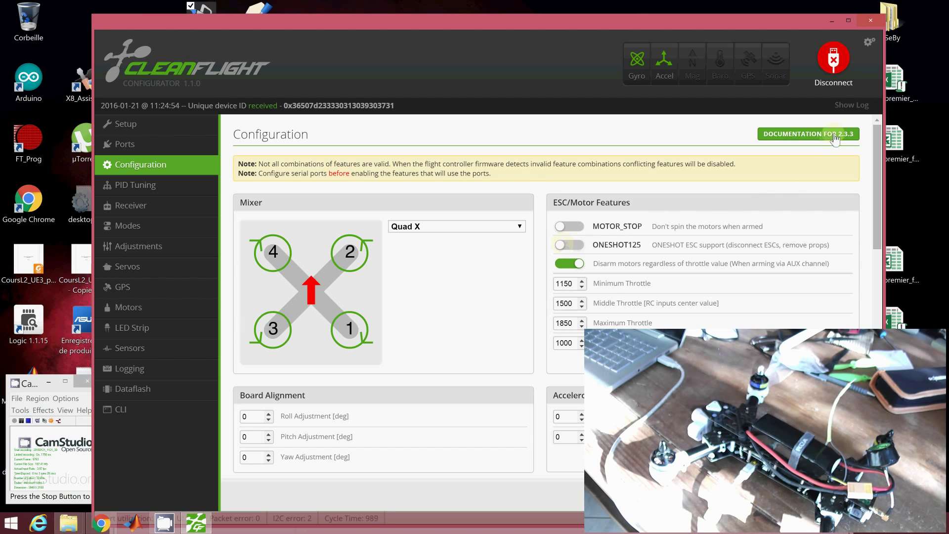
drag(876, 150, 875, 196)
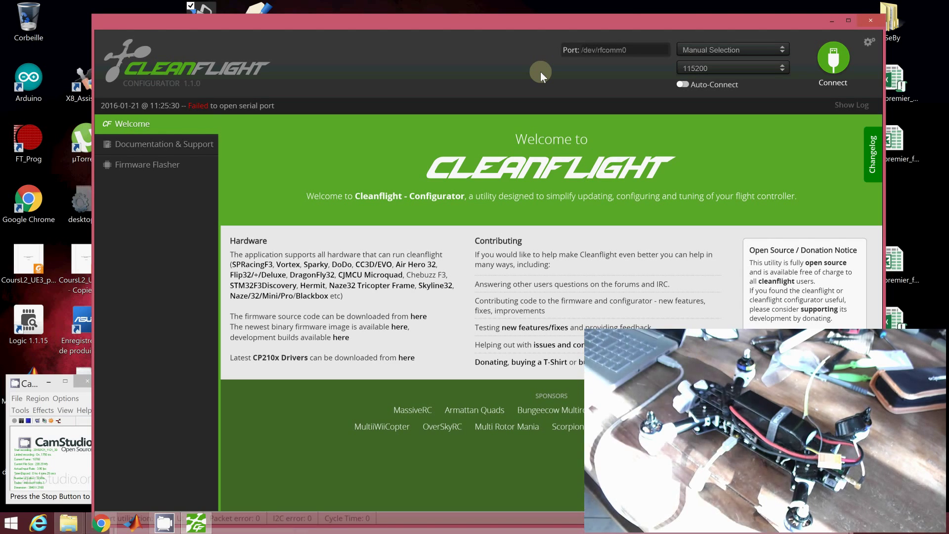
Step: Reconnect to the flight controller and check how the transmitter channels respond in the Receiver view
click(834, 59)
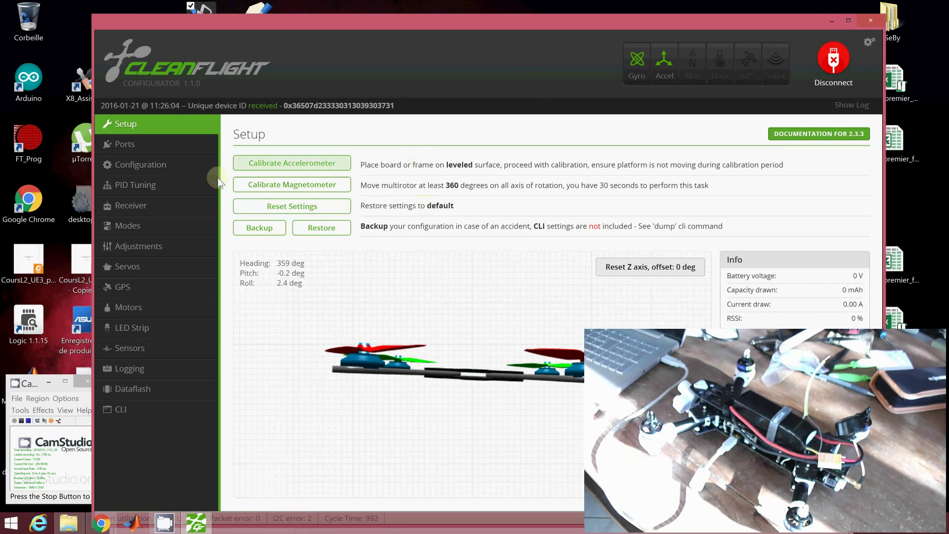
click(131, 206)
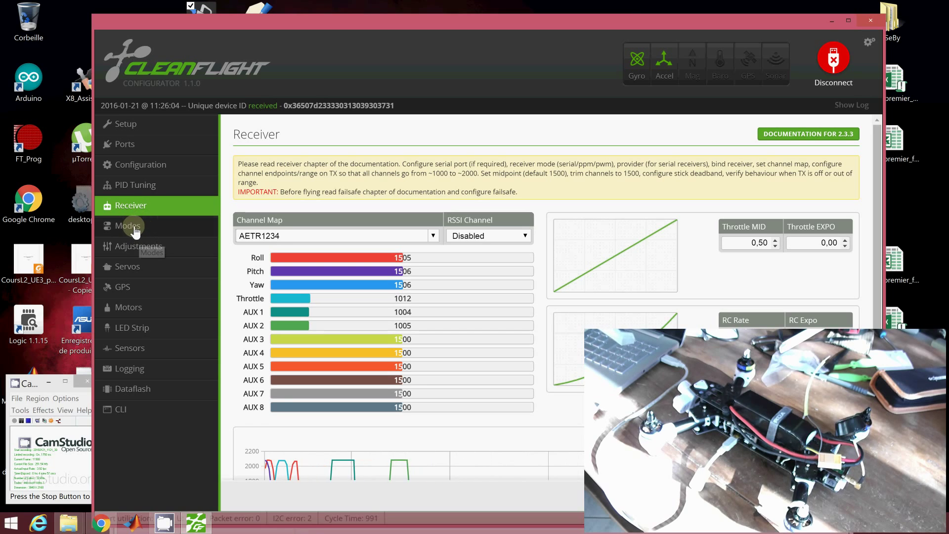
Step: Add a HORIZON mode range on AUX 1 spanning 900 to 1975
click(136, 228)
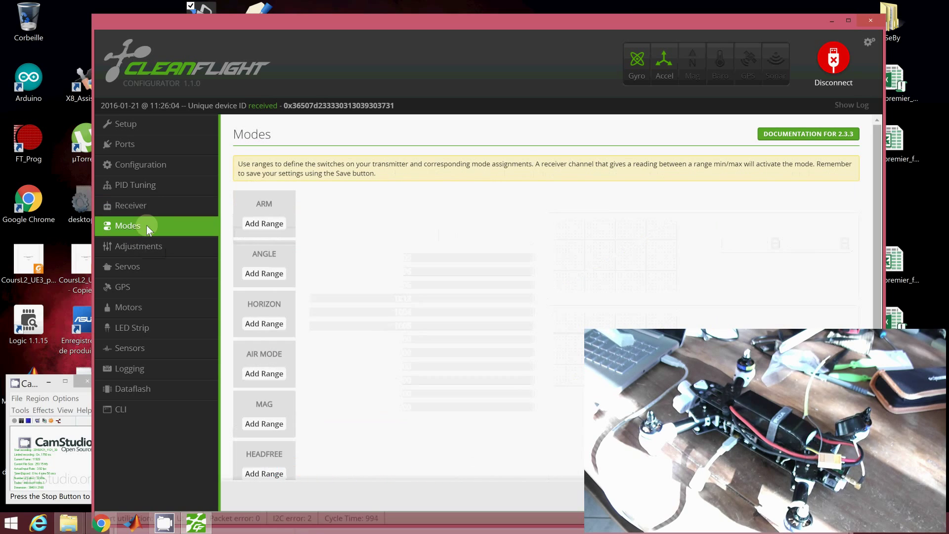
click(261, 324)
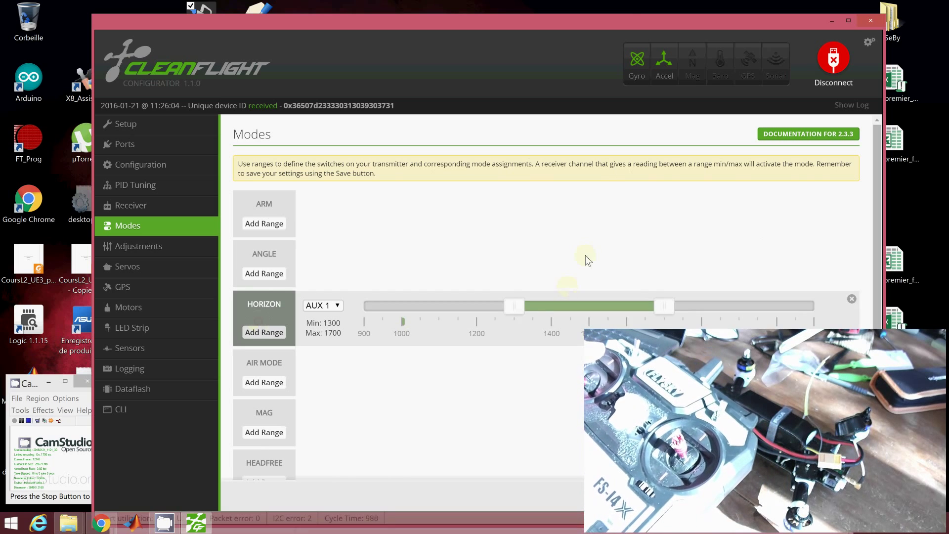
drag(442, 314, 380, 322)
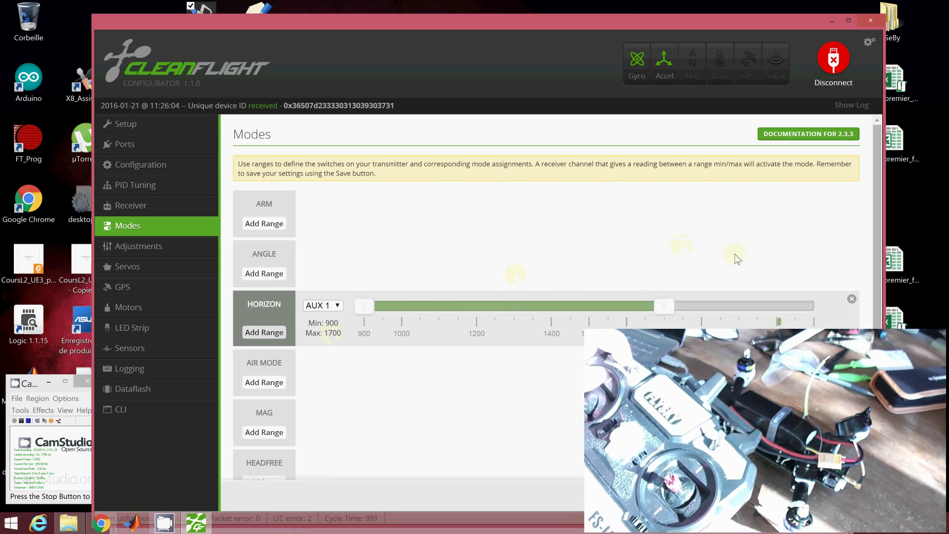
drag(664, 305, 763, 307)
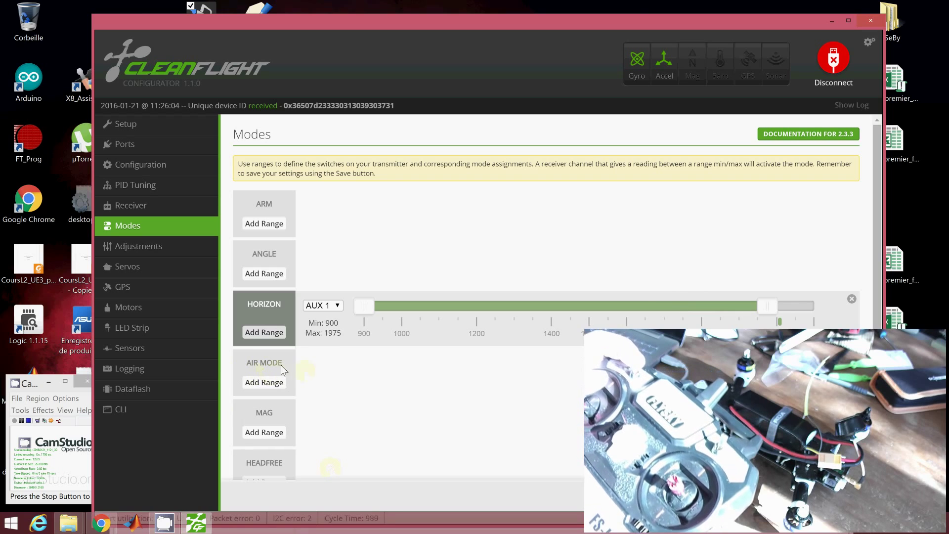
Step: Add an AIR MODE range on AUX 1 spanning 2000 to 2100 and save the modes
click(257, 387)
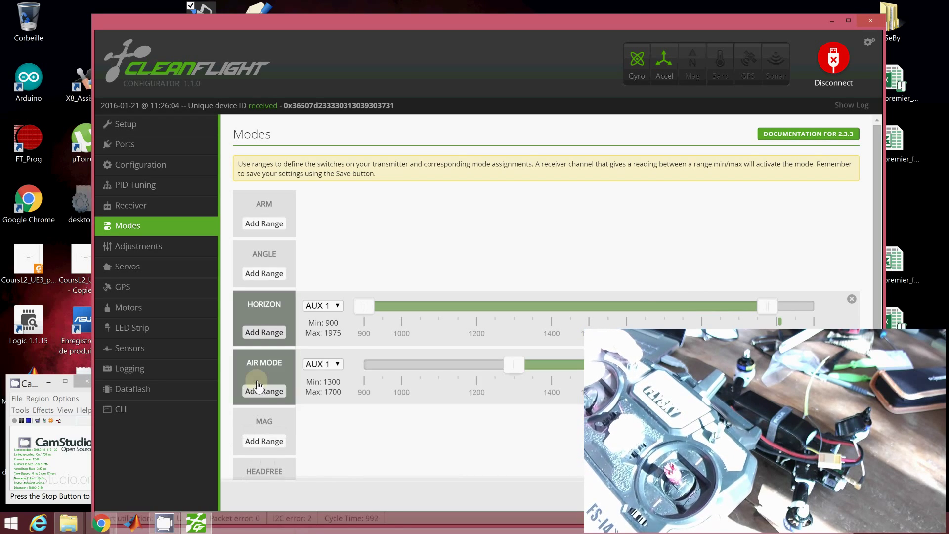
drag(664, 365, 814, 364)
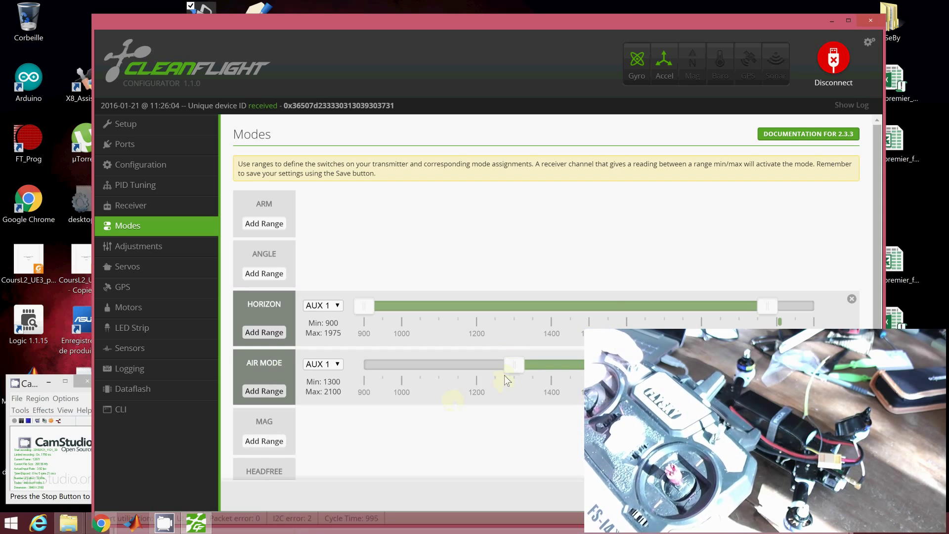
drag(512, 364, 777, 364)
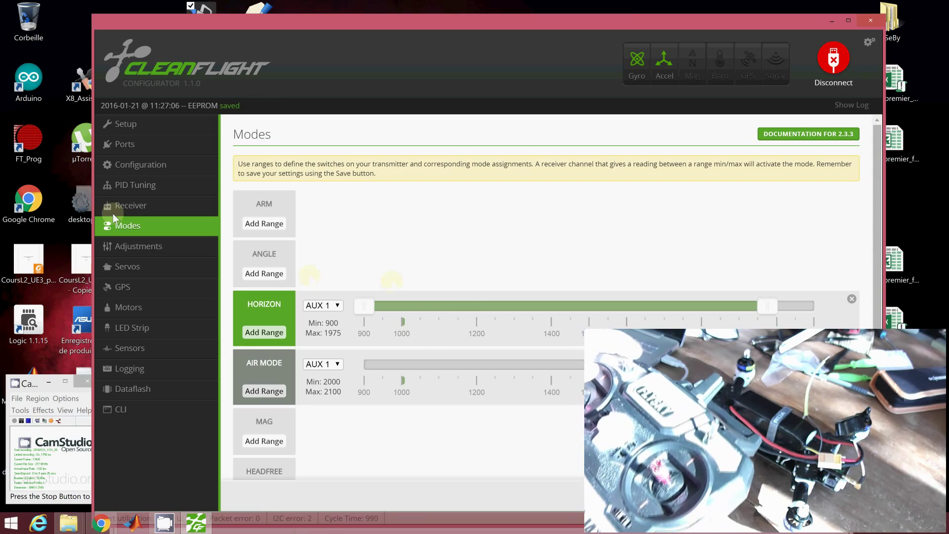
Step: Check the channel values in the Receiver view, minimize the betaflight folder window and return to Setup
click(127, 212)
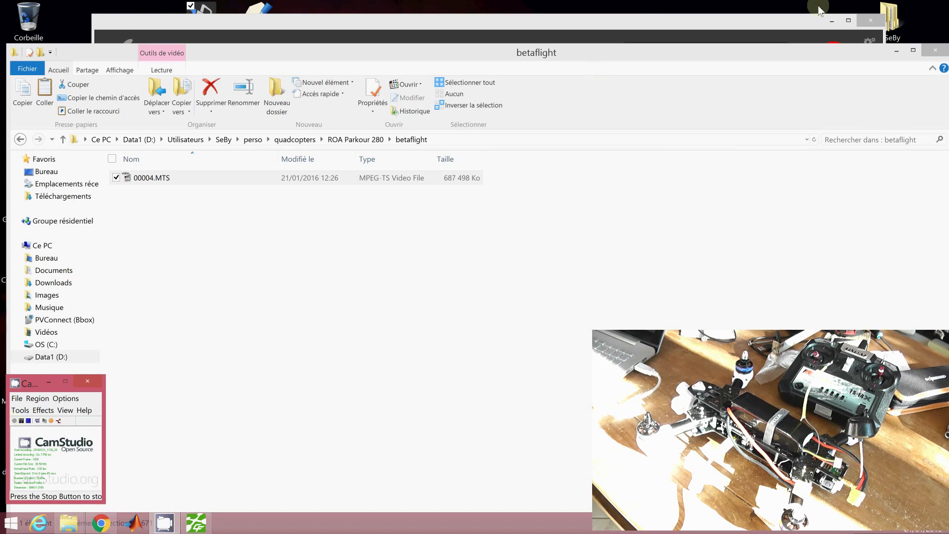
click(896, 51)
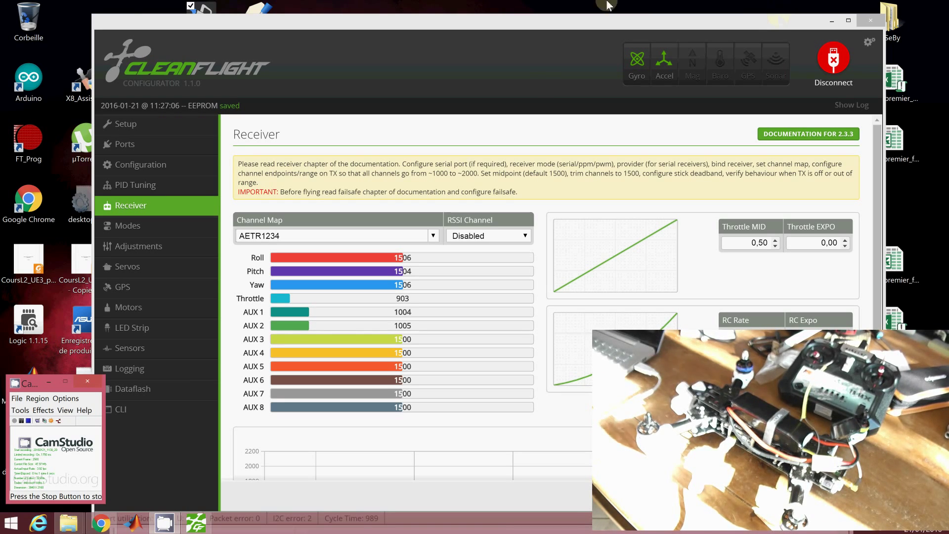
click(123, 125)
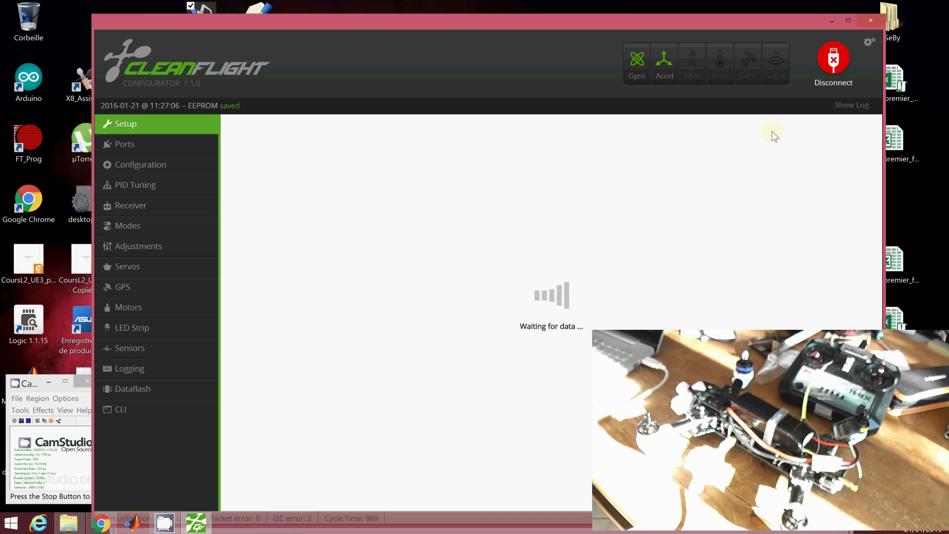
Step: Disconnect from the flight controller and go to the ROA Parkour 280 folder in File Explorer
click(834, 61)
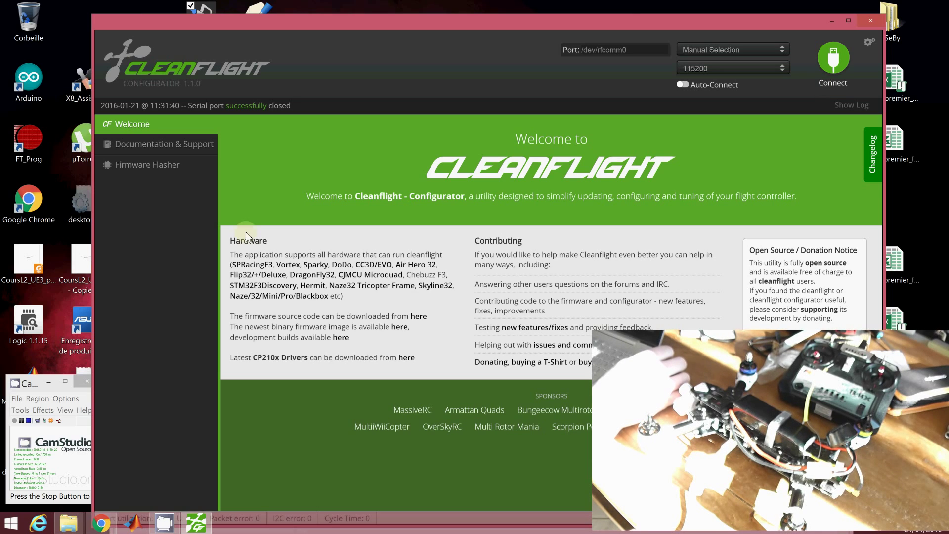
mouse_move(71, 527)
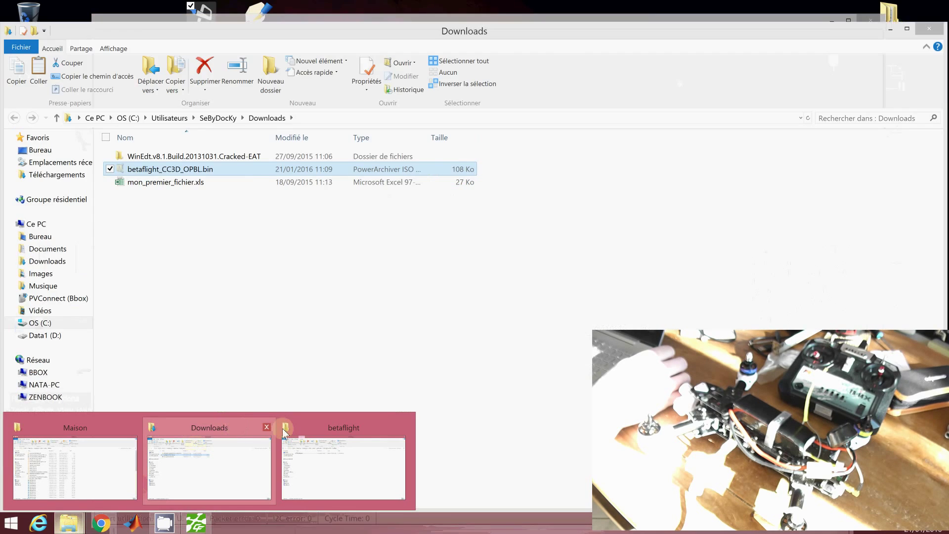
click(303, 428)
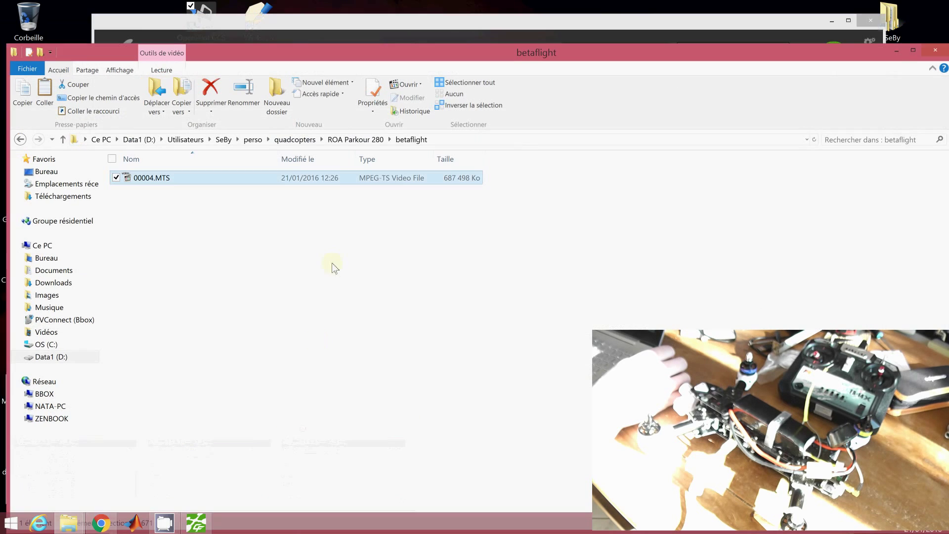
click(357, 141)
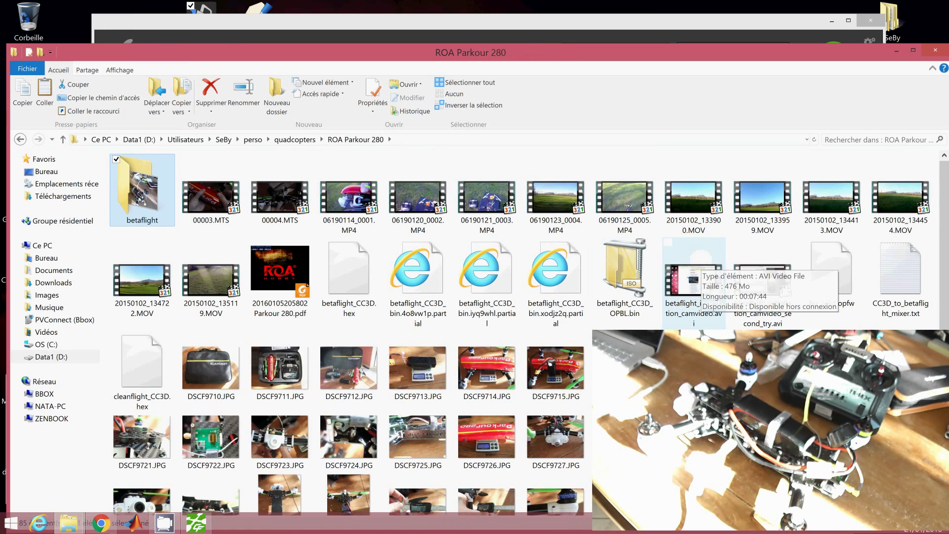
double_click(894, 271)
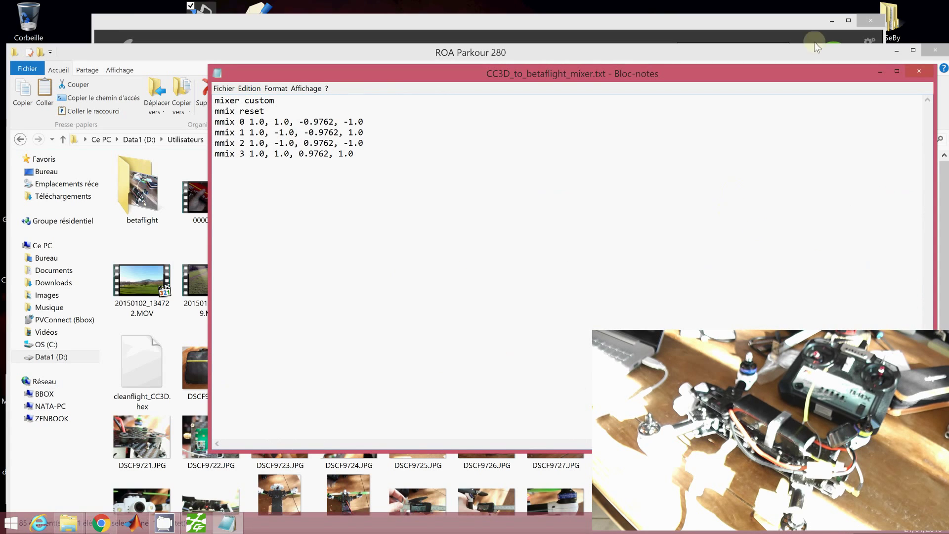
click(917, 74)
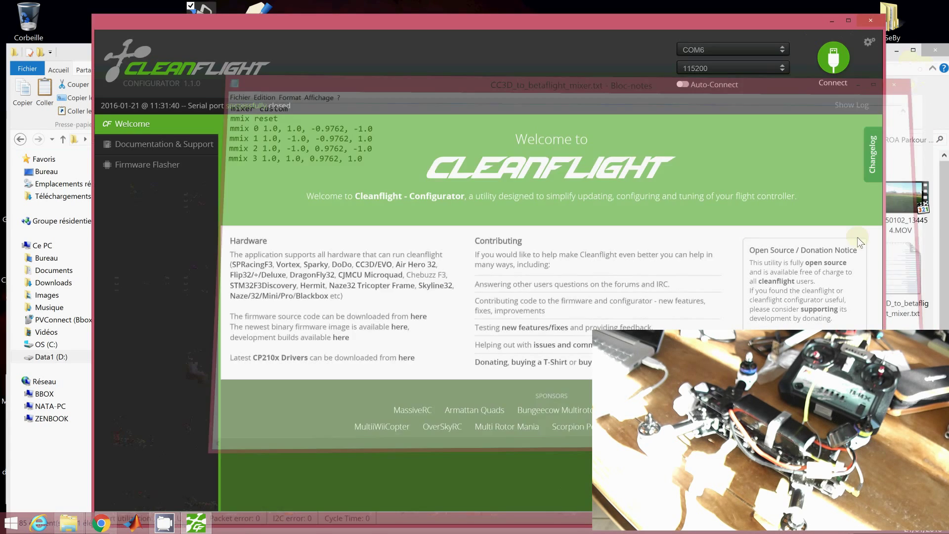
click(904, 105)
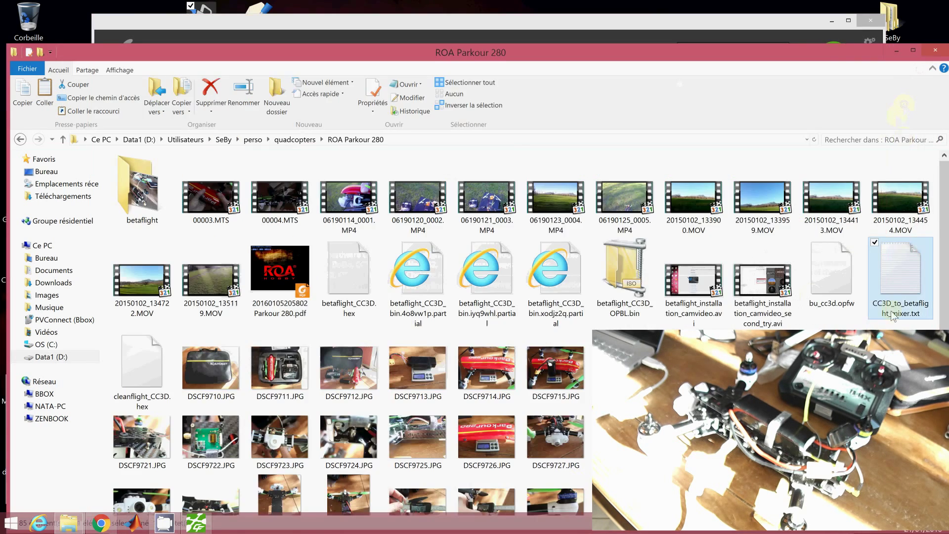
Step: Open CC3D_to_betaflight_mixer.txt in Notepad++ and copy all the mixer commands, from mixer custom through the mmix 3 line
right_click(893, 266)
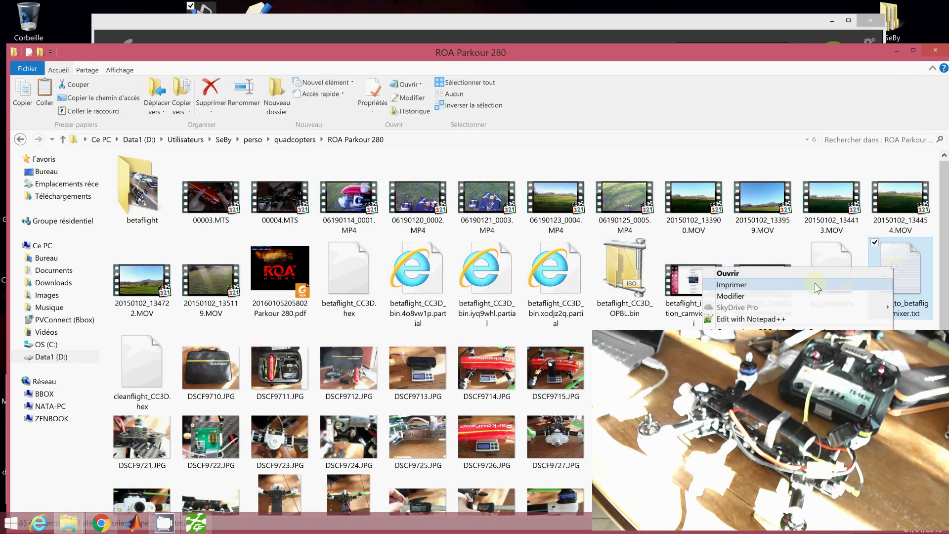
click(752, 319)
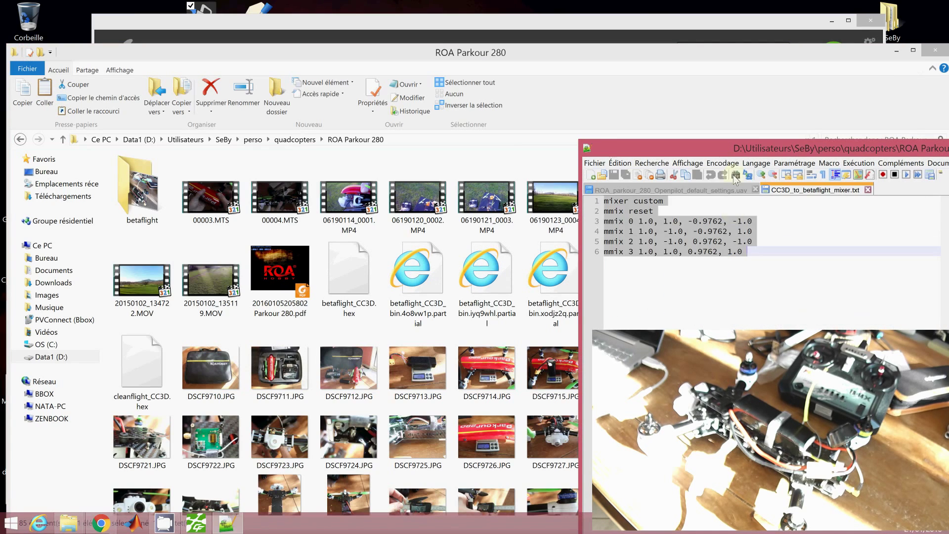
drag(741, 155, 418, 163)
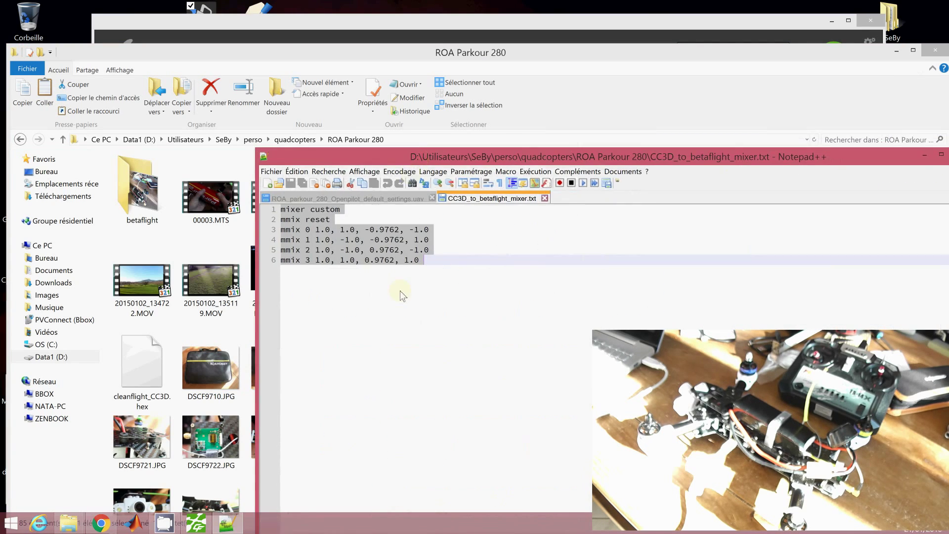
click(307, 260)
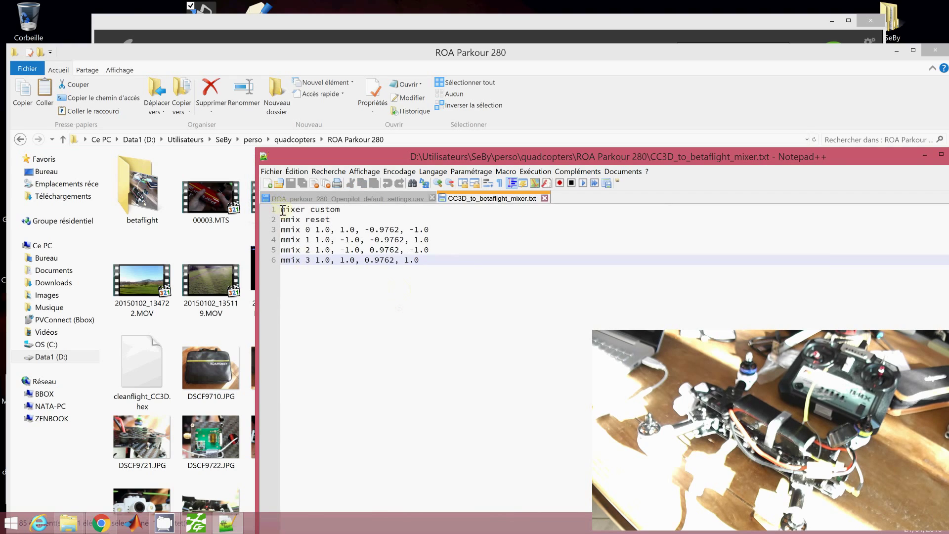
drag(281, 210, 443, 257)
Step: Switch to Cleanflight, reconnect to the flight controller and open its CLI
click(668, 18)
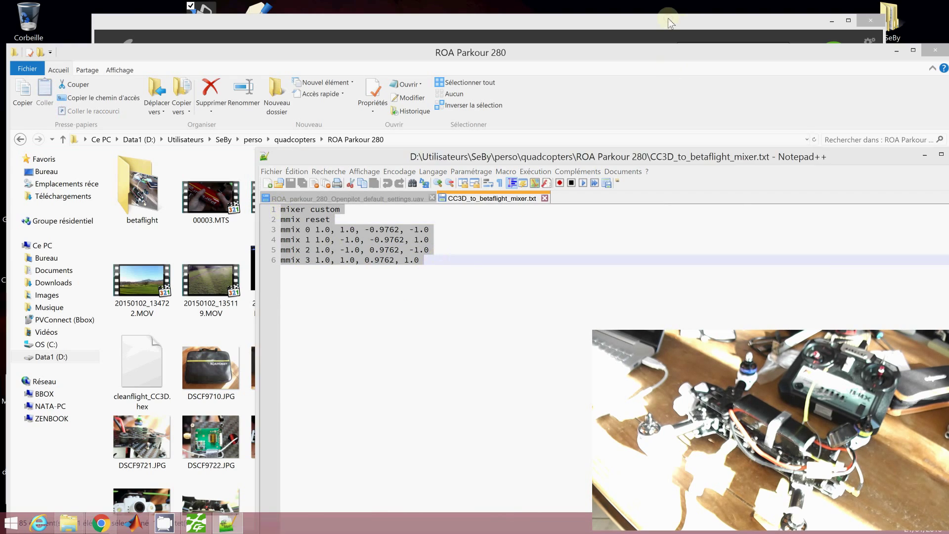
click(832, 60)
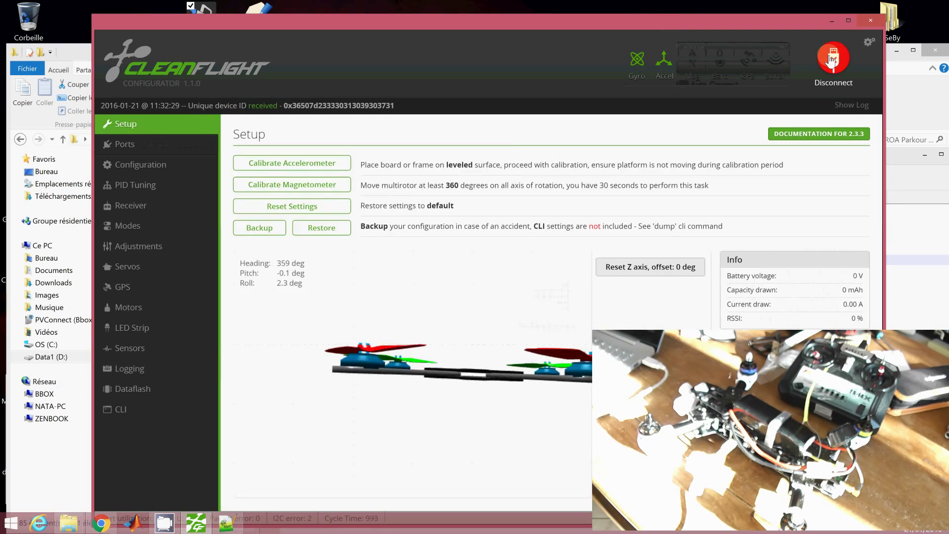
click(123, 413)
Step: Paste the copied custom mixer commands into the CLI and run them through the mmix 3 1.0, 1.0, 0.9762, 1.0 line
click(275, 473)
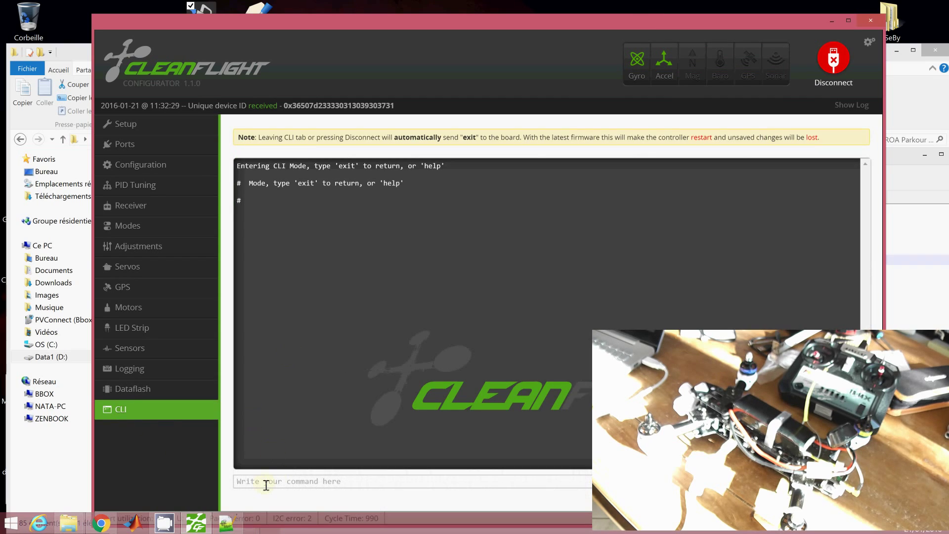
right_click(264, 483)
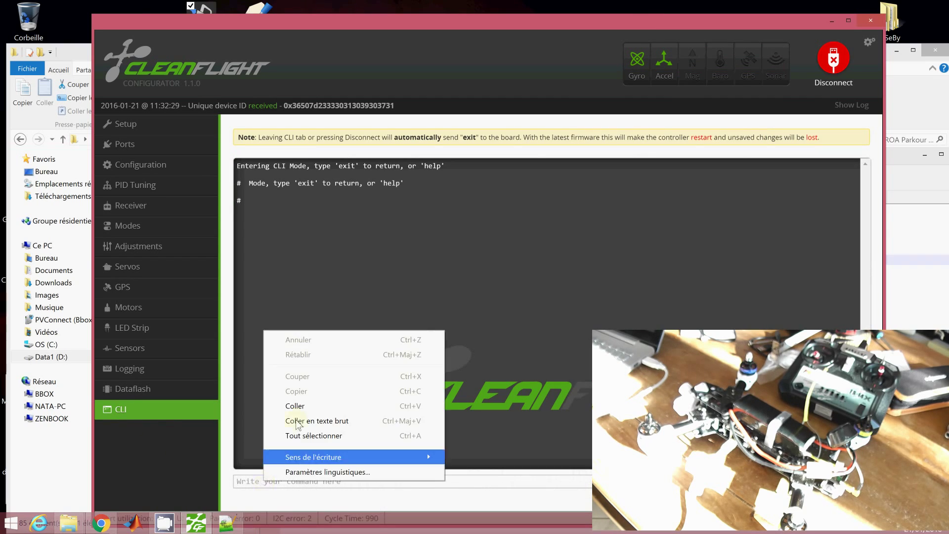
click(300, 406)
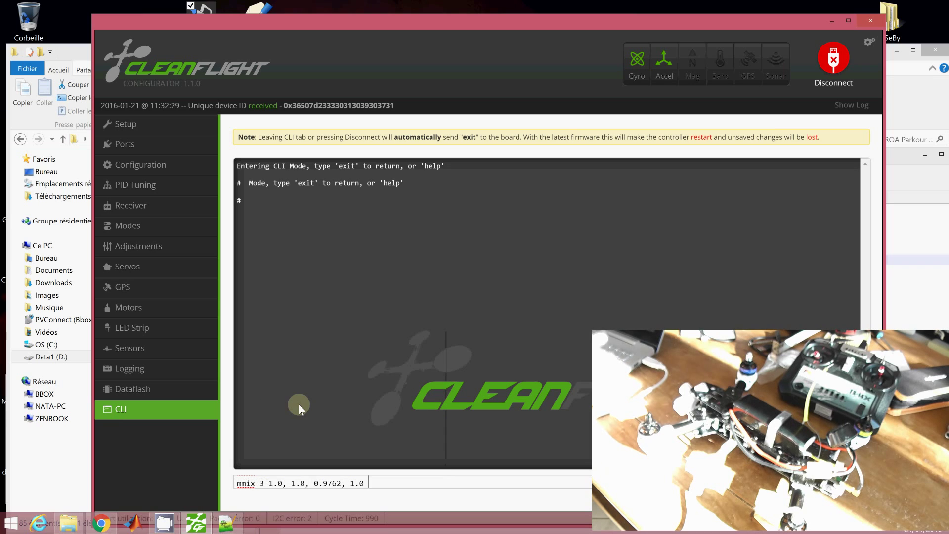
key(Return)
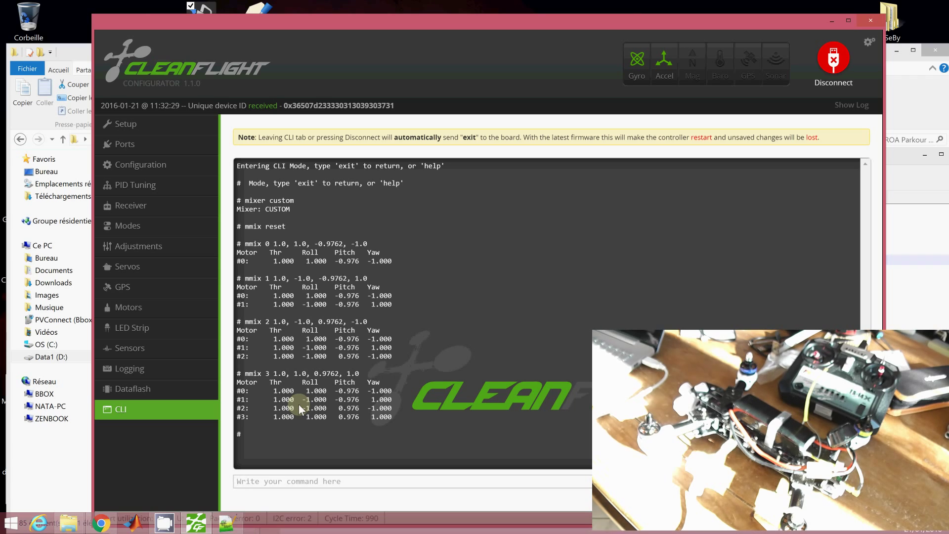
Step: Run the save command to store the custom mixer on the board and disconnect from the flight controller
text(save)
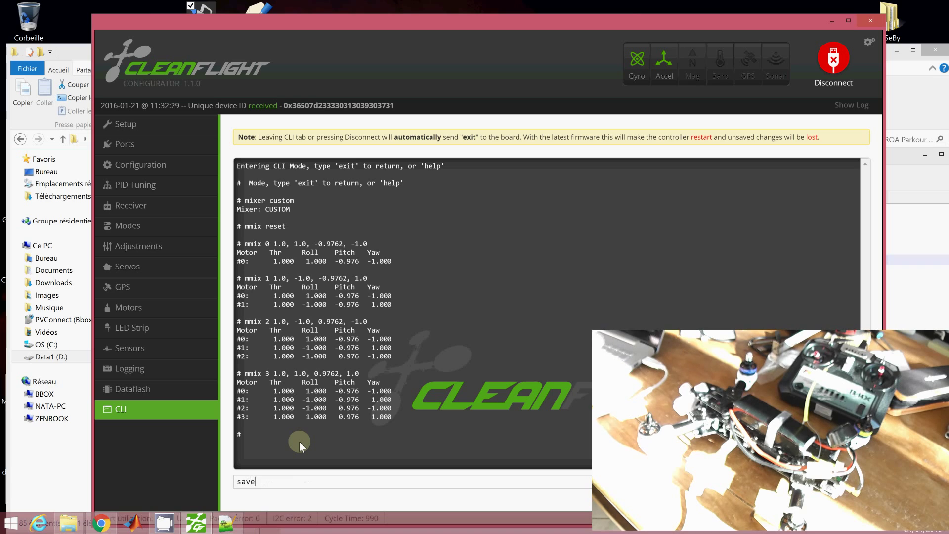
key(Return)
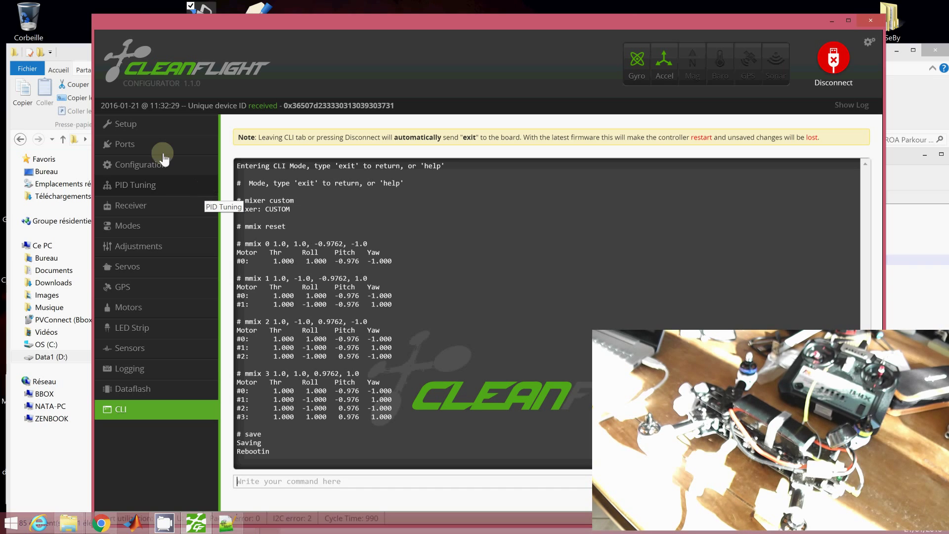
click(835, 59)
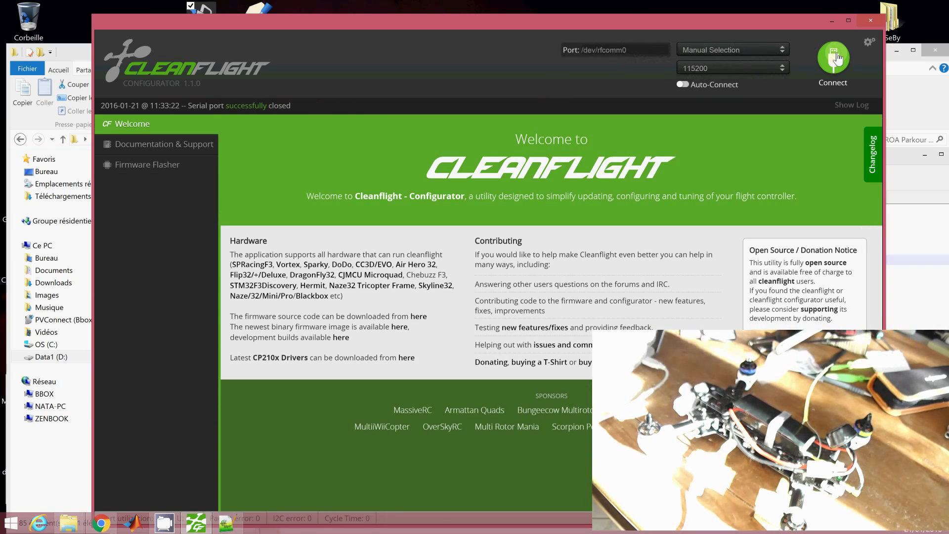